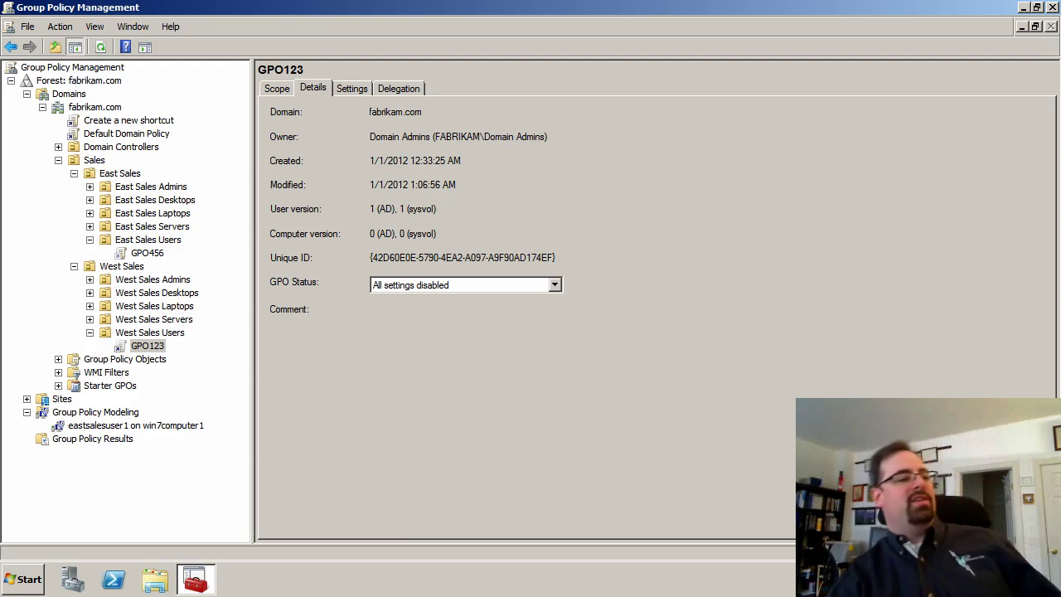
Open Active Directory Users and Computers and maximize its window.
{"action": "left_click", "coordinate": [124, 146]}
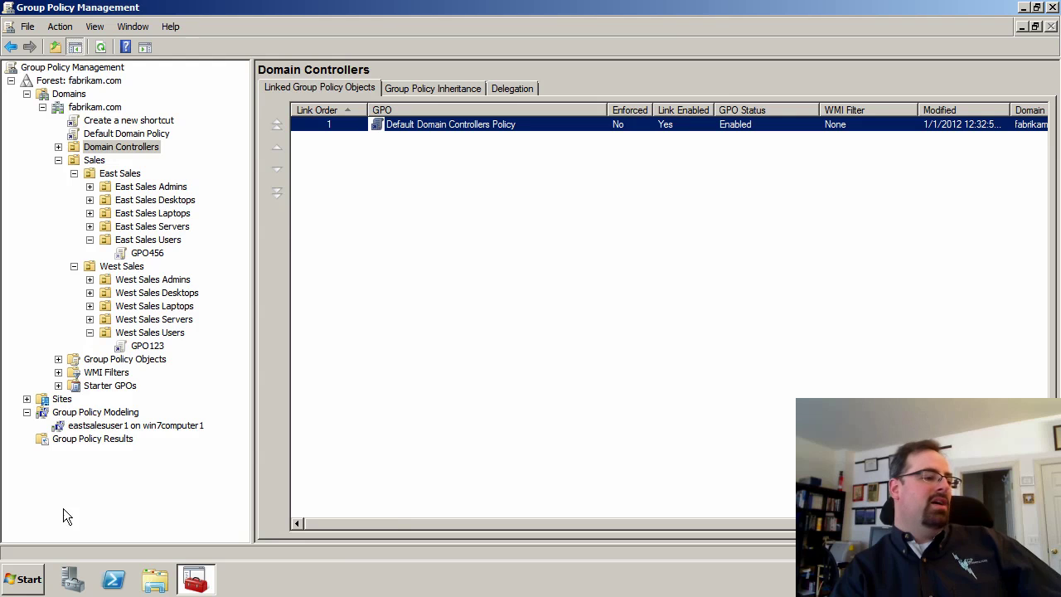
{"action": "left_click", "coordinate": [30, 572]}
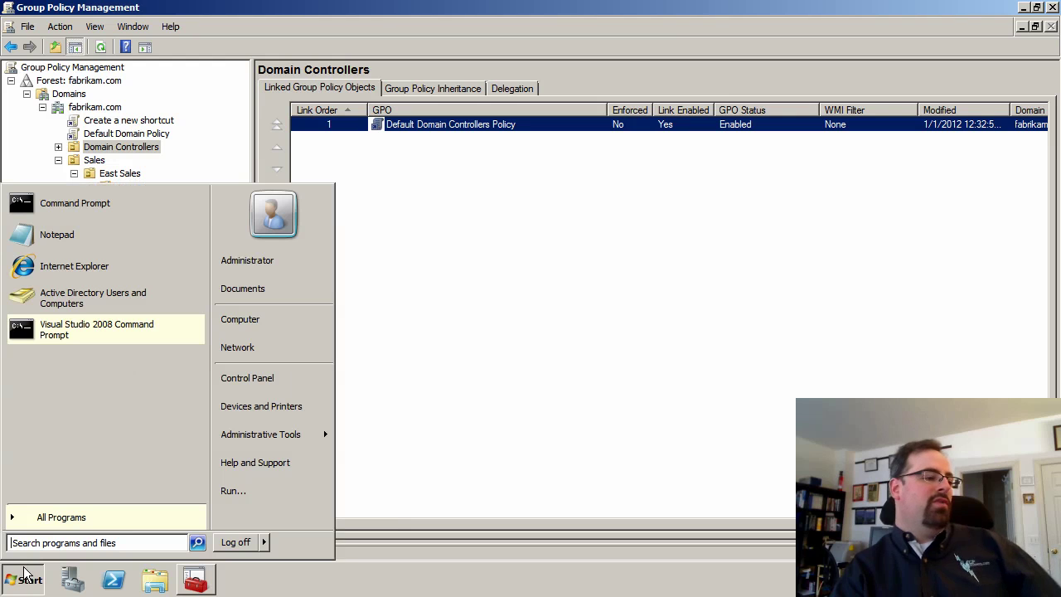
{"action": "left_click", "coordinate": [91, 300]}
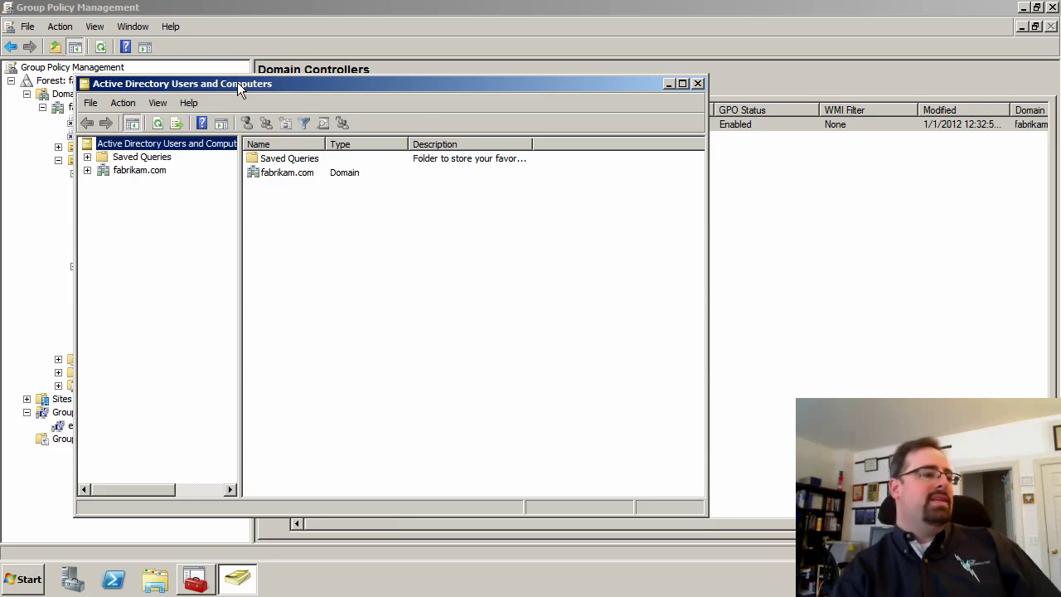
{"action": "double_click", "coordinate": [236, 82]}
Expand fabrikam.com down to the East Sales and West Sales OUs, list the East Sales Users accounts, and widen the tree pane.
{"action": "left_click", "coordinate": [11, 94]}
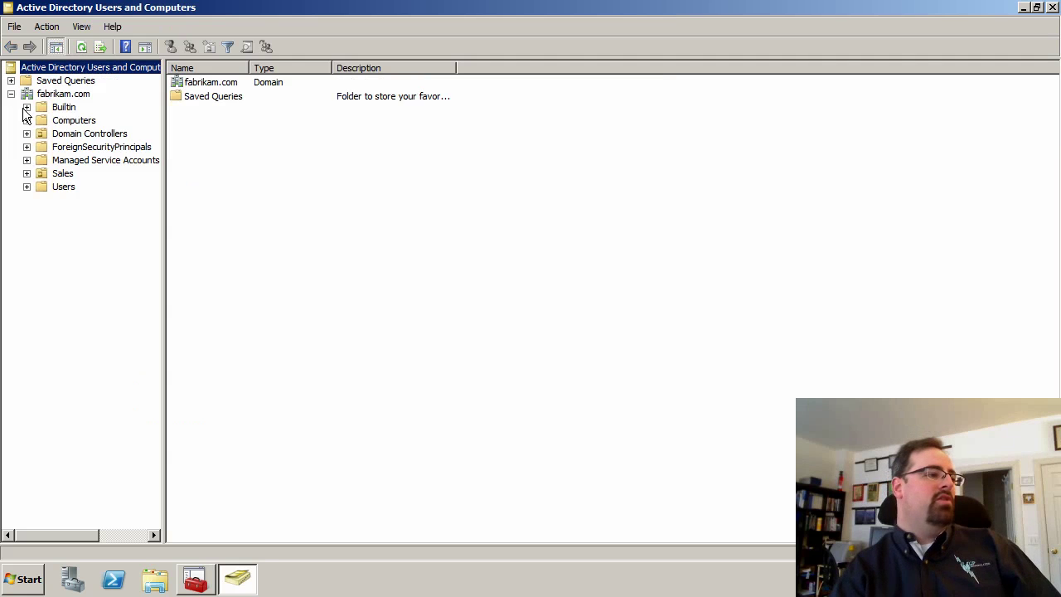
{"action": "left_click", "coordinate": [27, 173]}
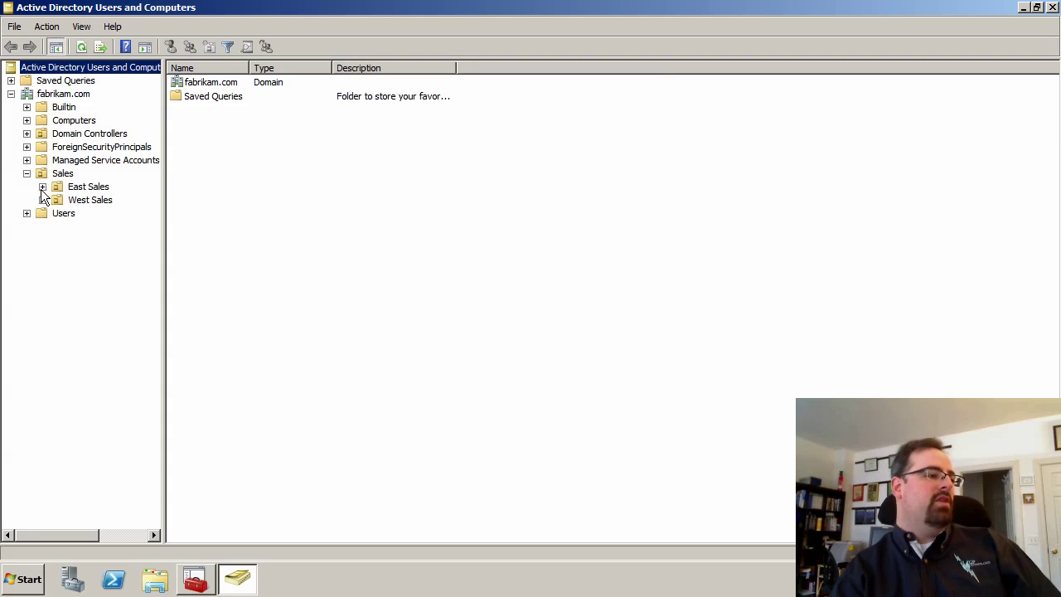
{"action": "left_click", "coordinate": [43, 186]}
{"action": "left_click", "coordinate": [42, 266]}
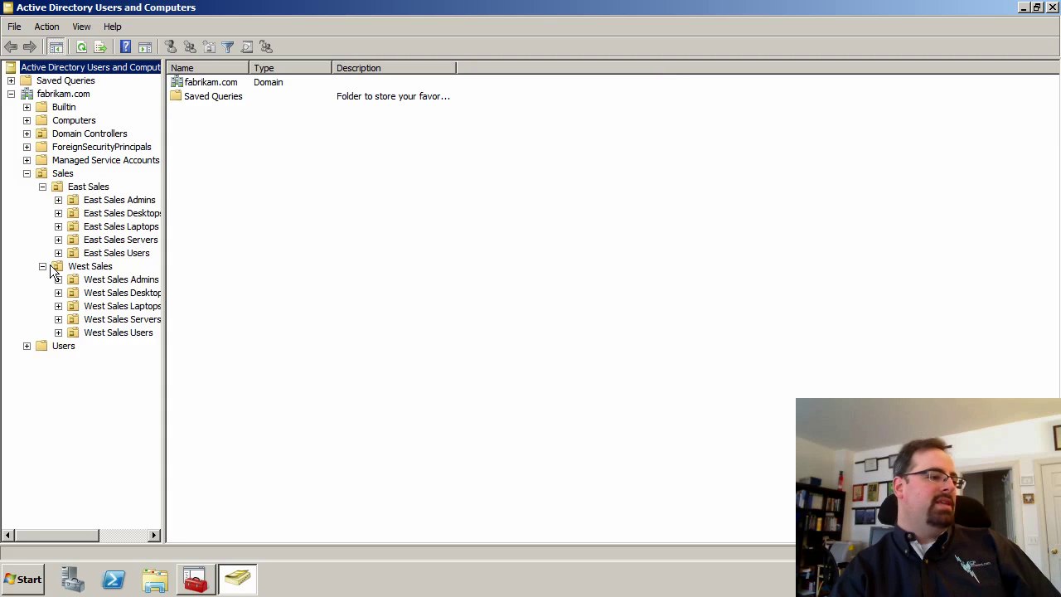
{"action": "left_click", "coordinate": [115, 254]}
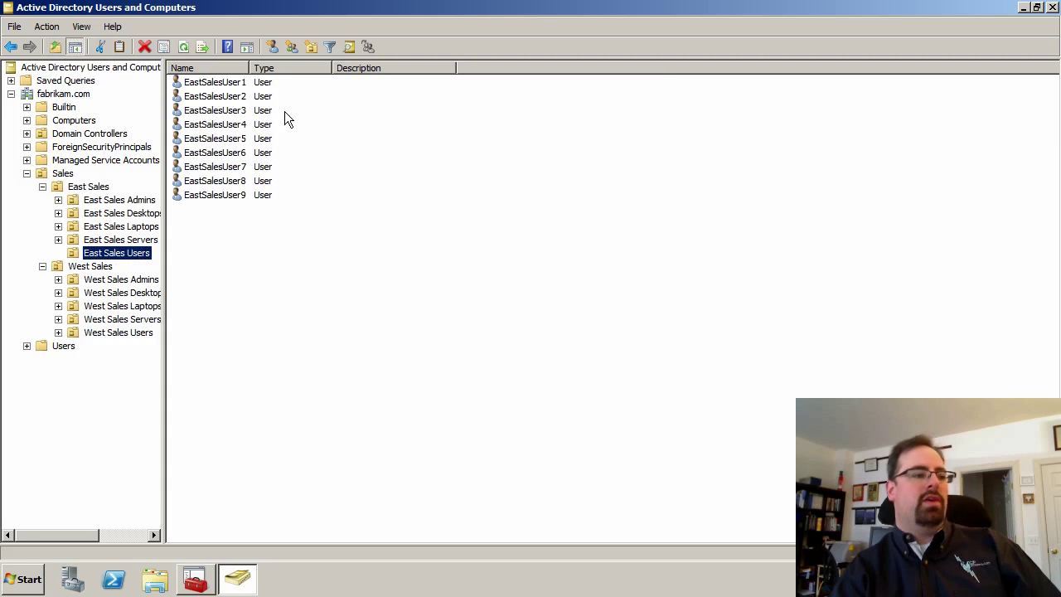
{"action": "left_click_drag", "start_coordinate": [247, 71], "coordinate": [200, 110]}
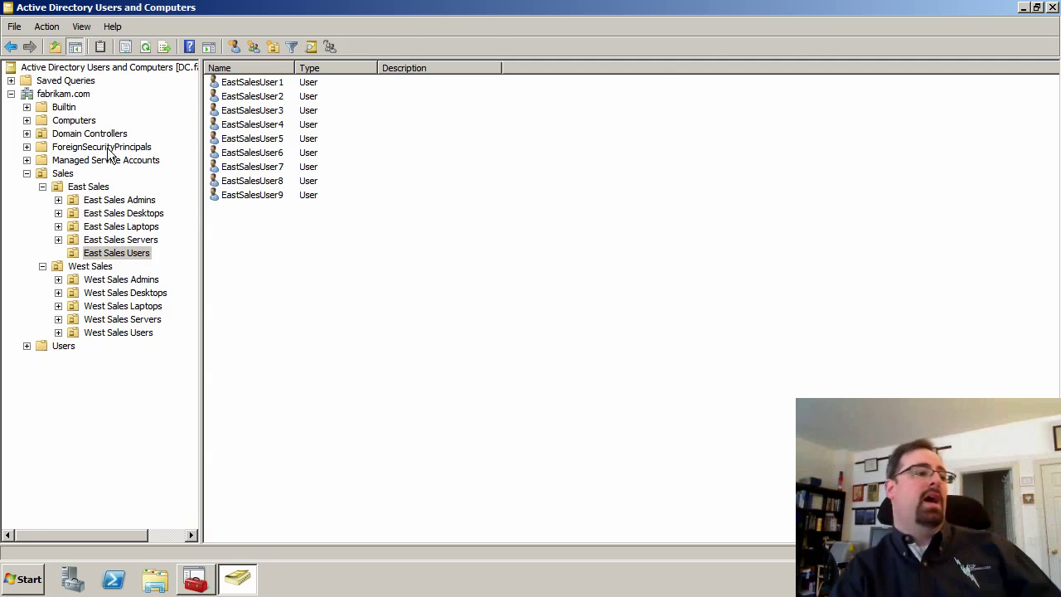
Move WIN7COMPUTER1 from the Computers container to the East Sales Desktops OU and display that OU's contents.
{"action": "left_click", "coordinate": [71, 122]}
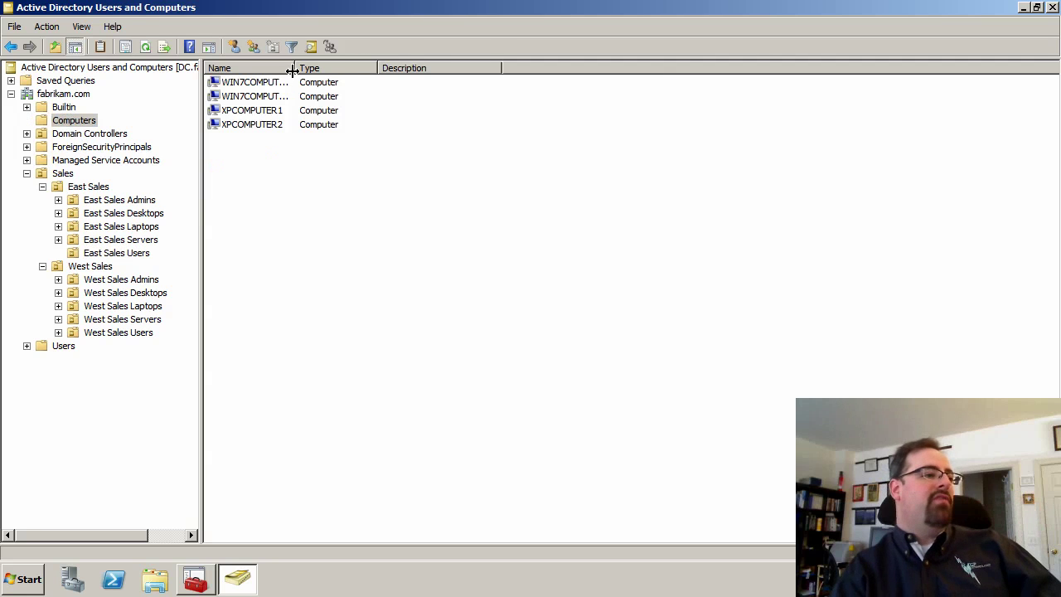
{"action": "left_click_drag", "start_coordinate": [294, 68], "coordinate": [326, 68]}
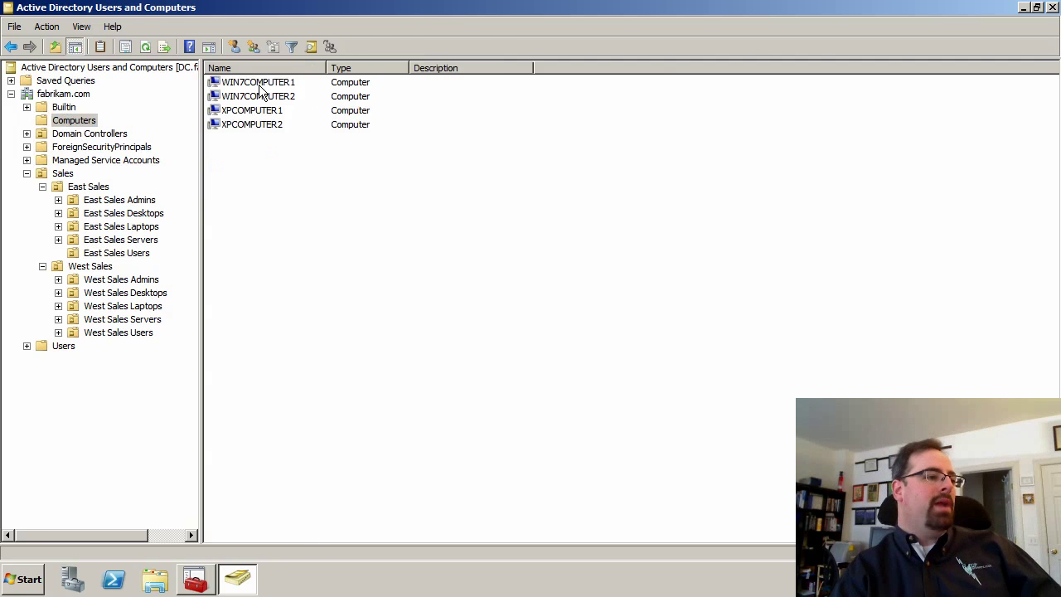
{"action": "left_click_drag", "start_coordinate": [258, 83], "coordinate": [146, 220]}
{"action": "left_click", "coordinate": [476, 333]}
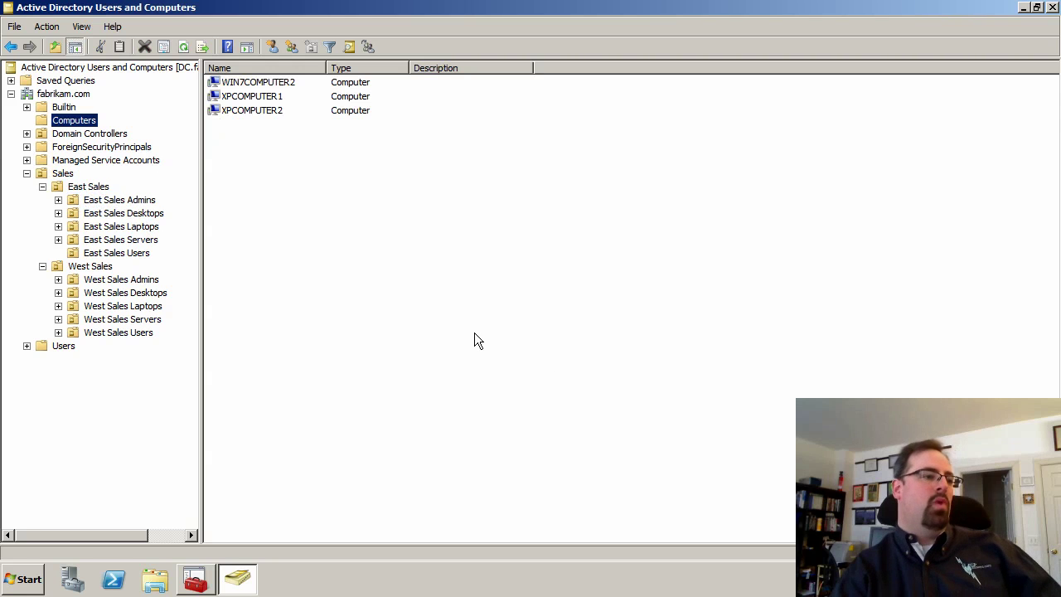
{"action": "left_click", "coordinate": [105, 218]}
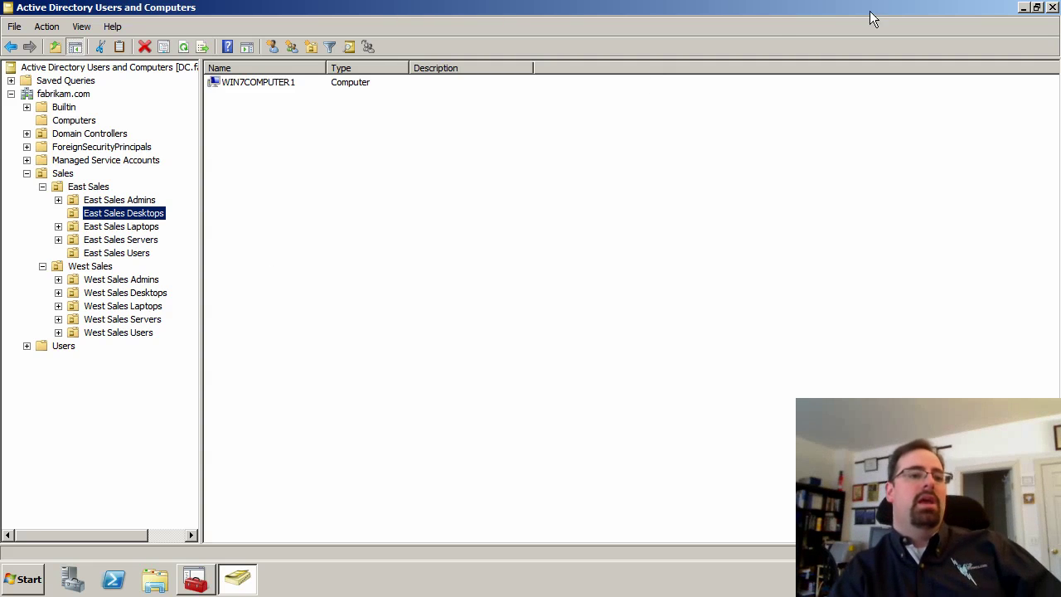
Switch back to Group Policy Management and examine the scope of GPO456 under East Sales Users.
{"action": "left_click", "coordinate": [1022, 9]}
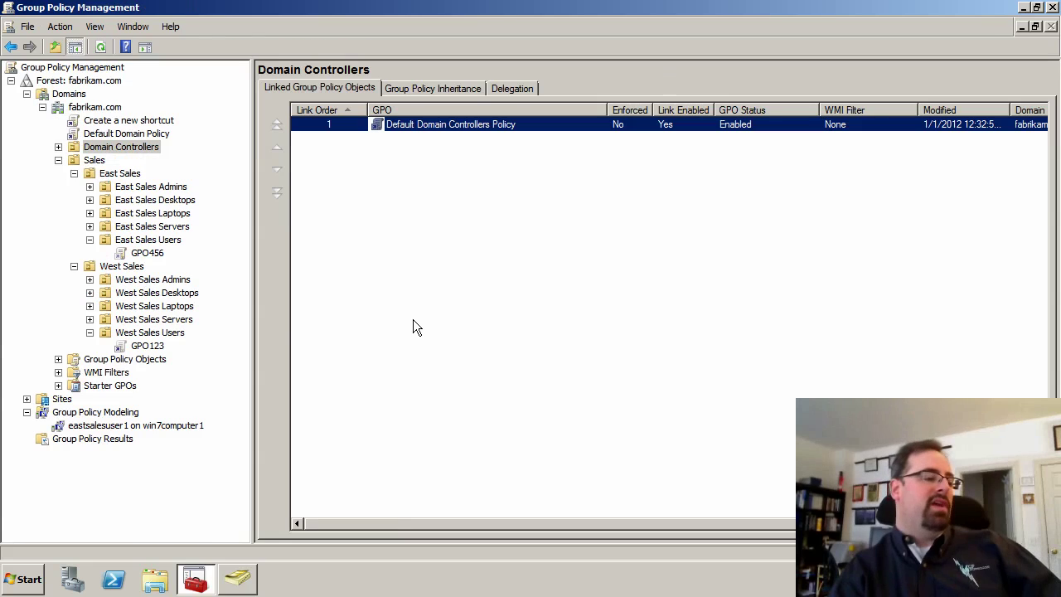
{"action": "left_click", "coordinate": [150, 253]}
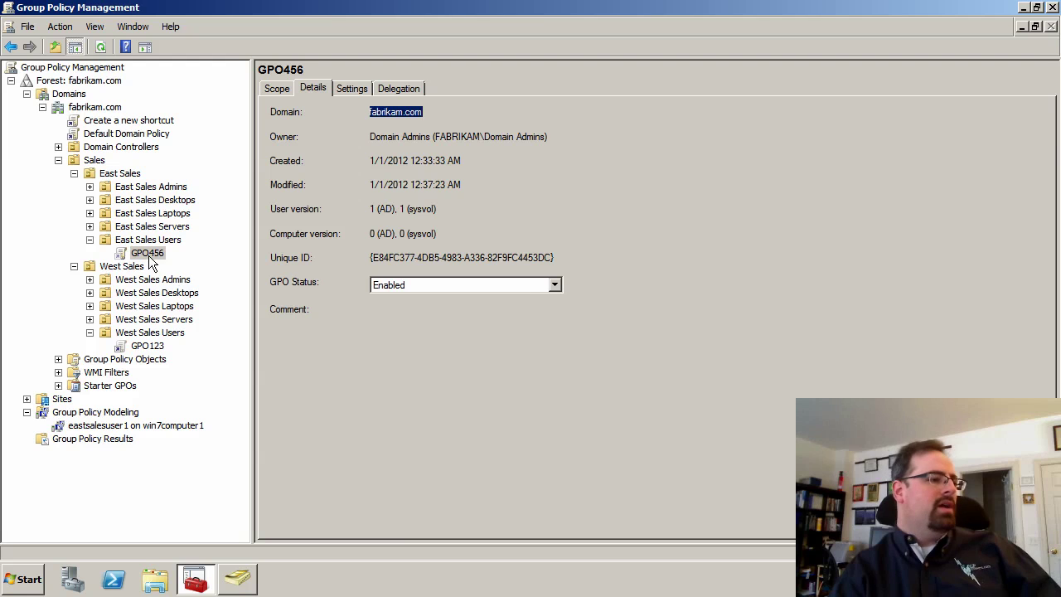
{"action": "left_click", "coordinate": [148, 255]}
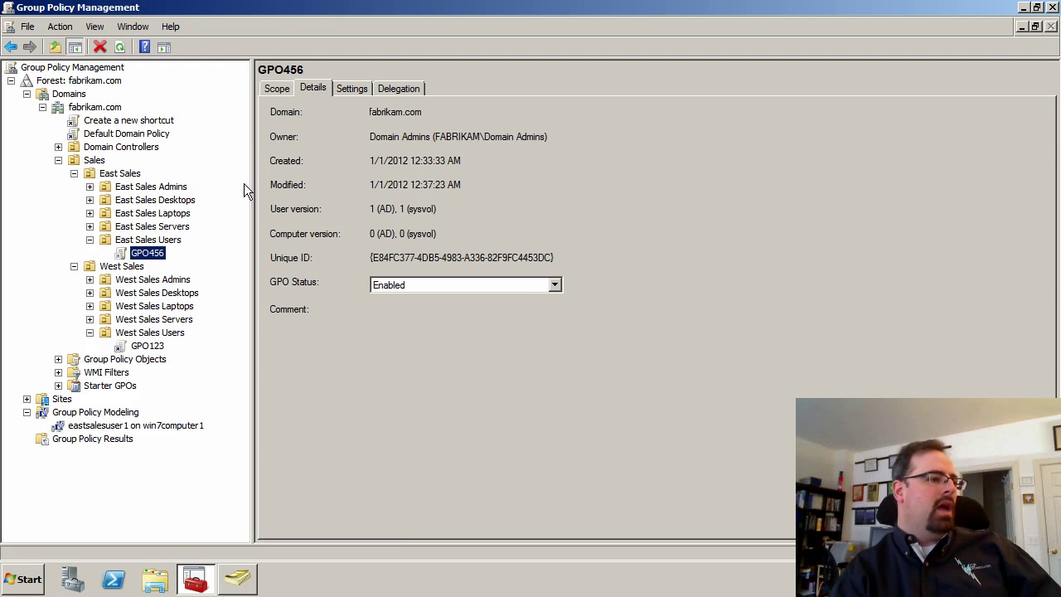
{"action": "left_click", "coordinate": [281, 88]}
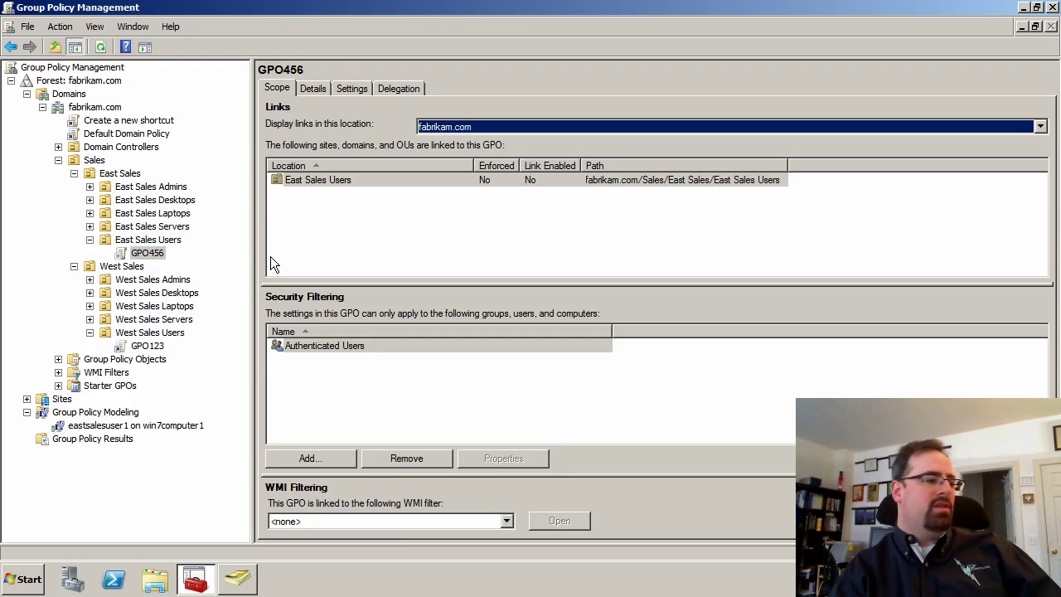
{"action": "left_click", "coordinate": [137, 255]}
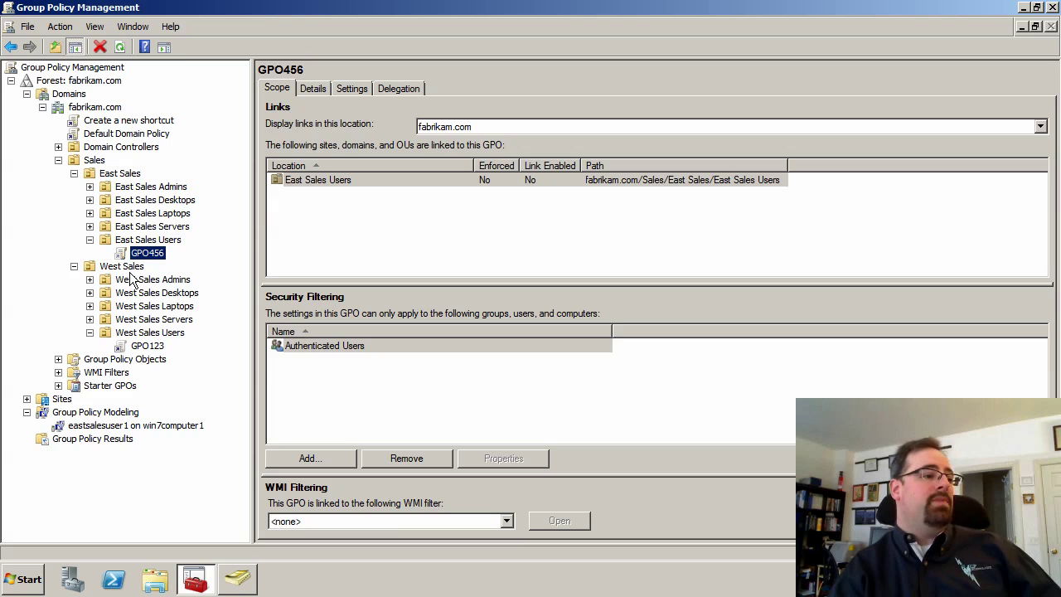
Create a GPO named "Another GPO link" linked to the East Sales Users OU, without a starter GPO.
{"action": "right_click", "coordinate": [154, 239]}
{"action": "left_click", "coordinate": [249, 245]}
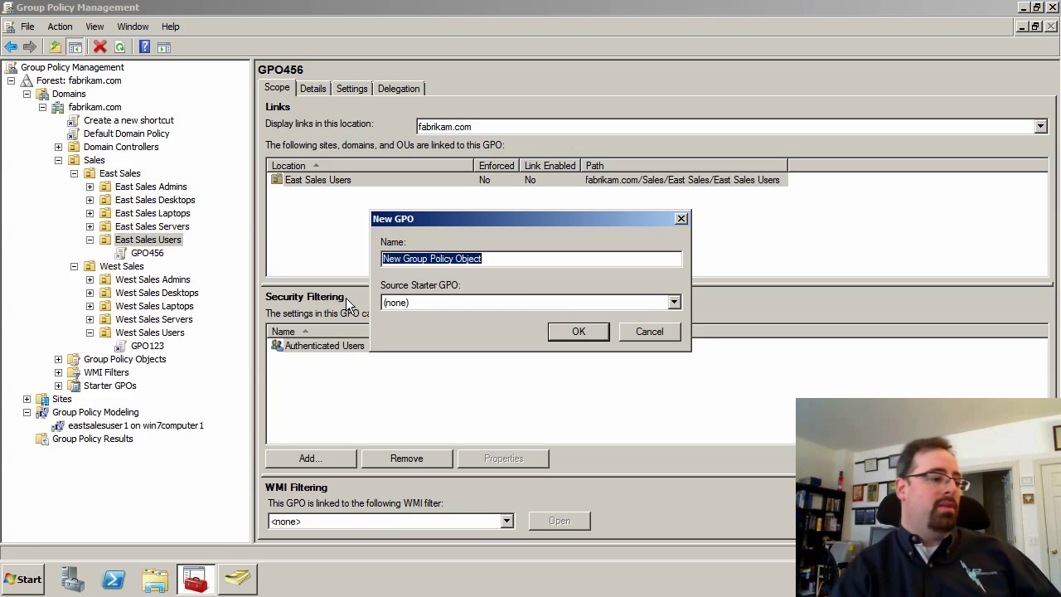
{"action": "type", "text": "Another "}
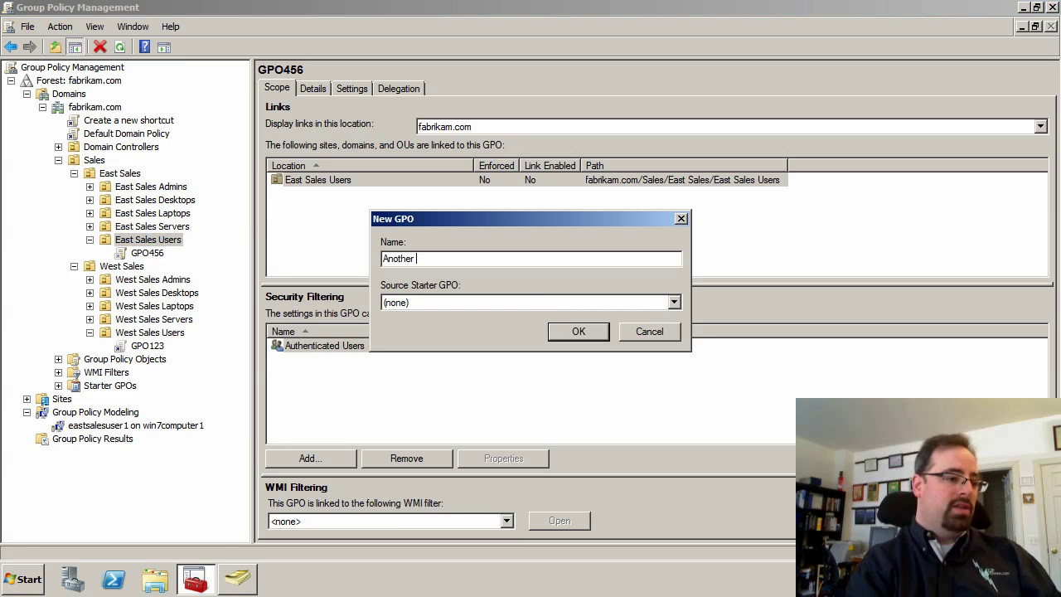
{"action": "type", "text": "GPO456"}
{"action": "key", "text": "Return"}
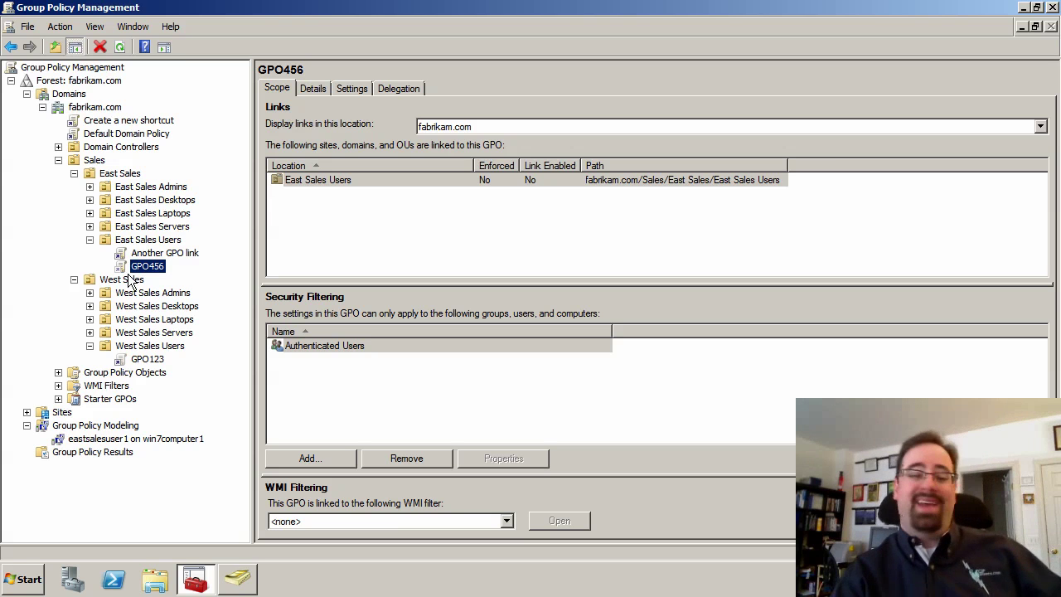
Set the GPO status of GPO123 under West Sales Users to "Computer configuration settings disabled".
{"action": "left_click", "coordinate": [144, 361]}
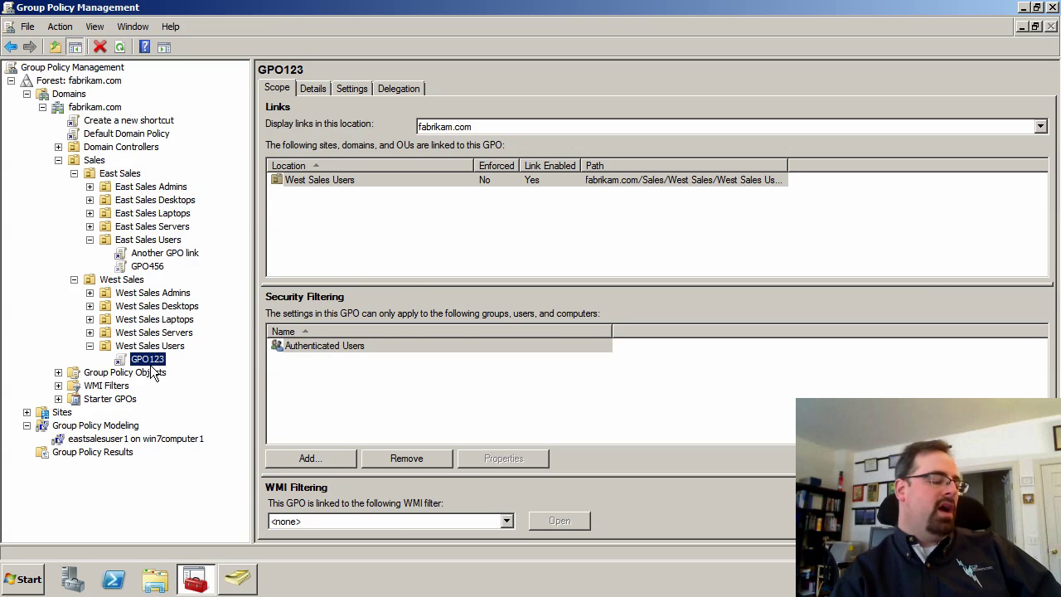
{"action": "left_click", "coordinate": [317, 91]}
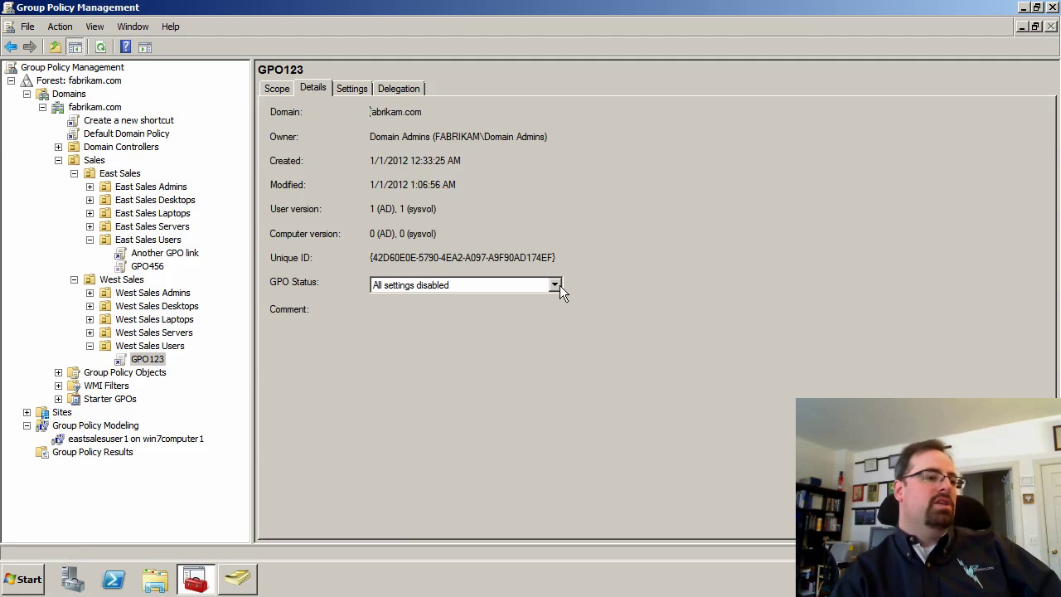
{"action": "left_click", "coordinate": [553, 285]}
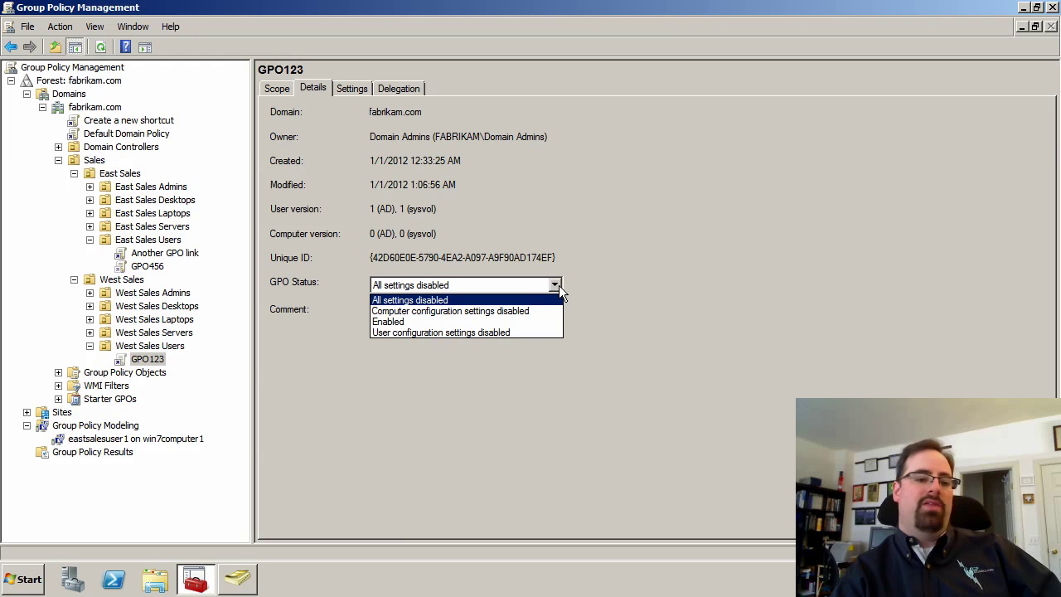
{"action": "left_click", "coordinate": [440, 311]}
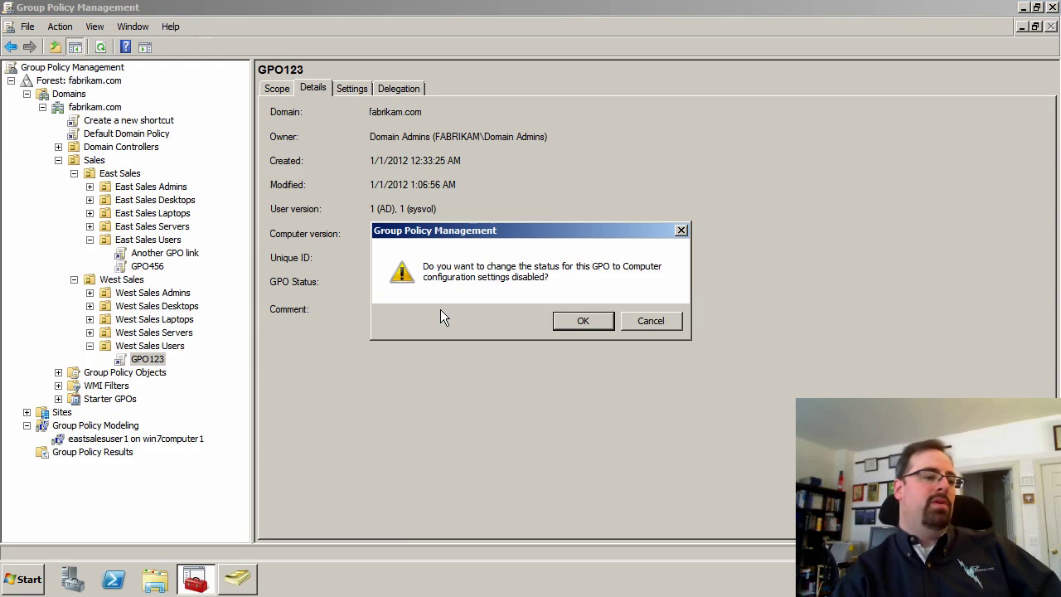
{"action": "left_click", "coordinate": [562, 320]}
Change GPO123's status to "User configuration settings disabled".
{"action": "left_click", "coordinate": [532, 288]}
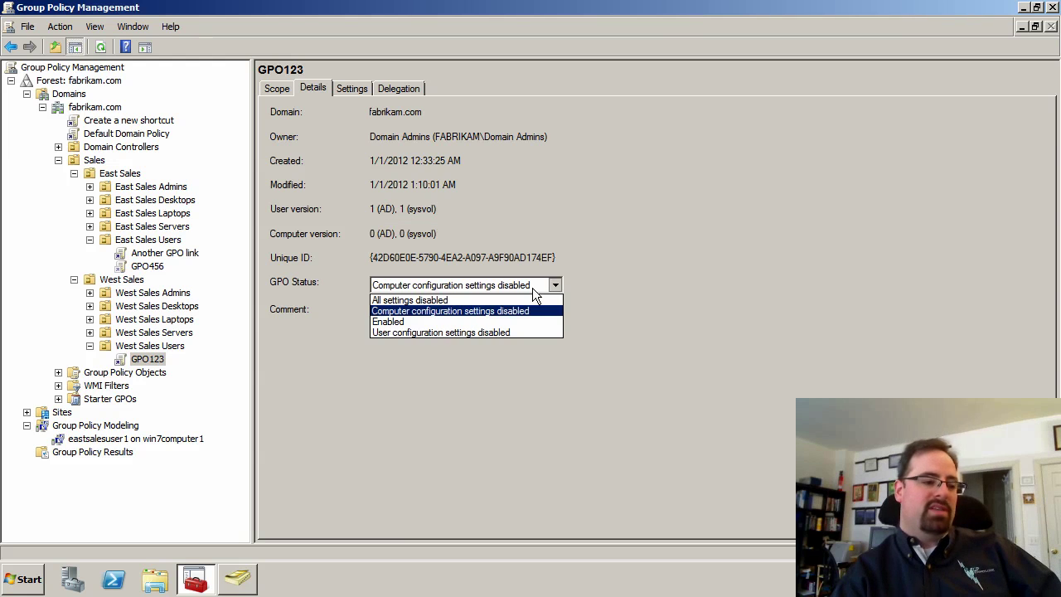
{"action": "left_click", "coordinate": [516, 328]}
{"action": "left_click", "coordinate": [546, 324]}
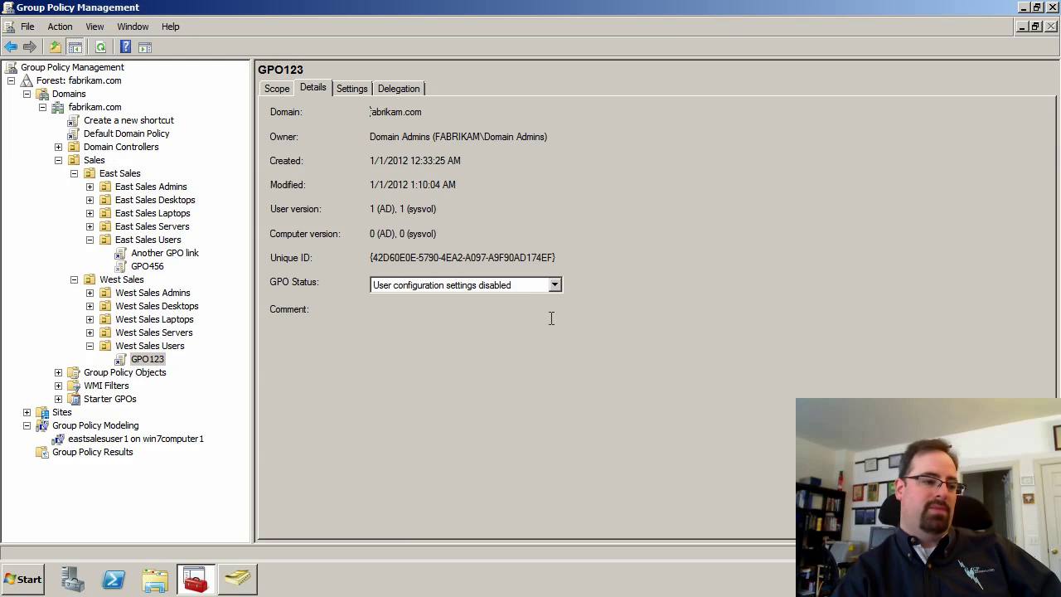
Set GPO123's status to "All settings disabled".
{"action": "left_click", "coordinate": [520, 287]}
{"action": "left_click", "coordinate": [518, 299]}
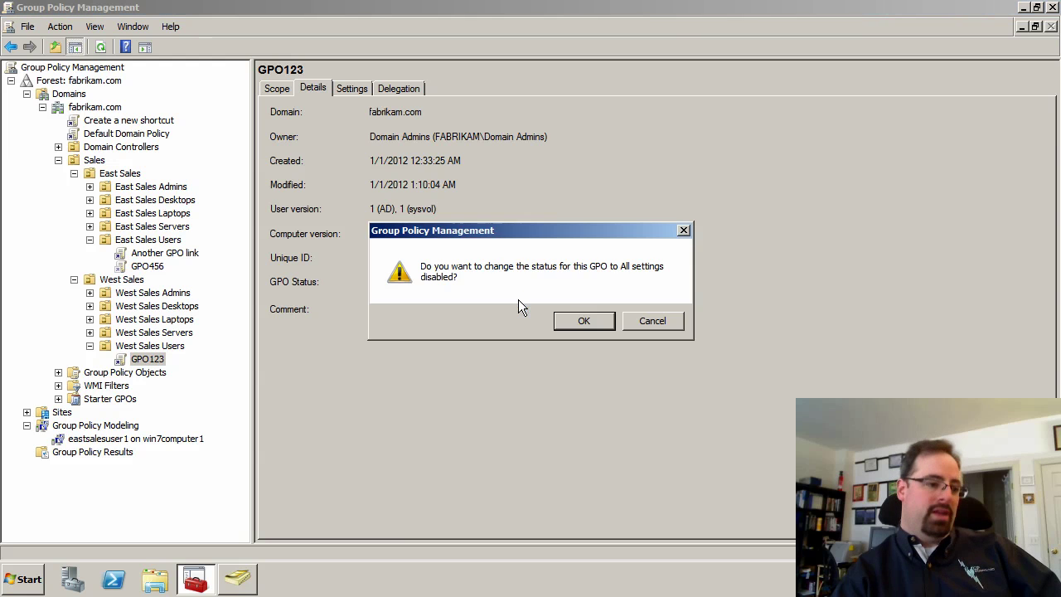
{"action": "left_click", "coordinate": [576, 323]}
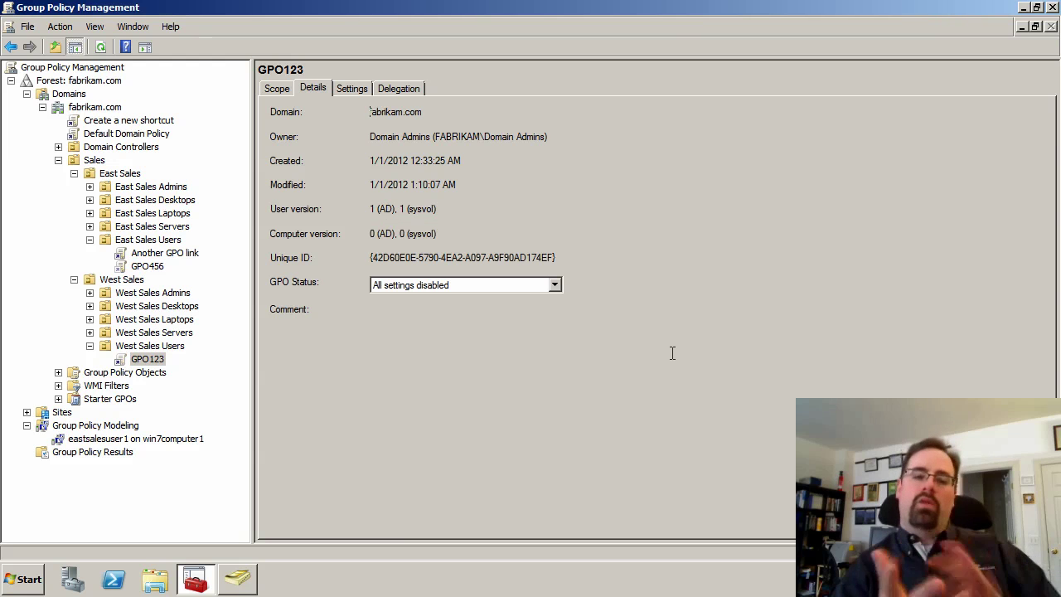